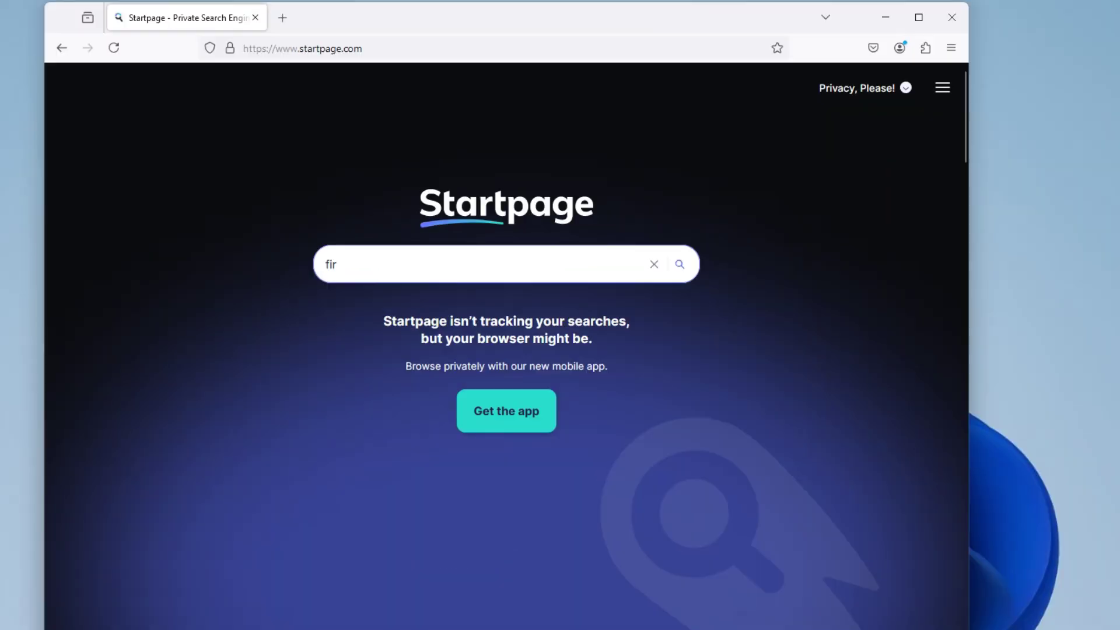
# Step: Search Startpage for 'firefox add-on return youtube dislike' and open the first addons.mozilla.org result
pyautogui.write('efox add-on return youtube')
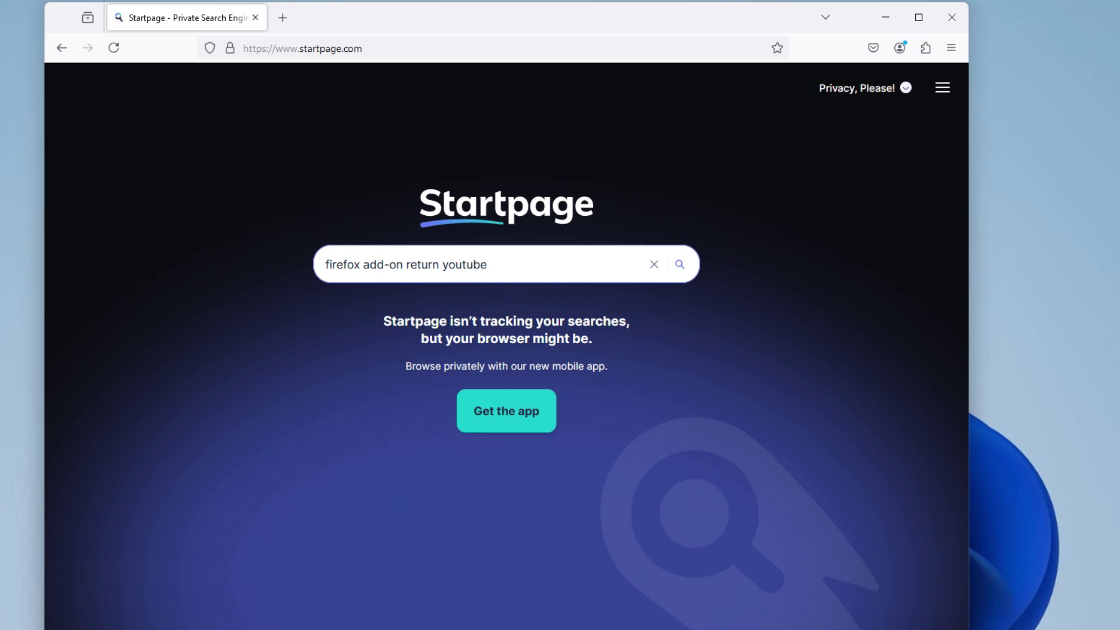
pyautogui.write(' dislike')
pyautogui.press('Return')
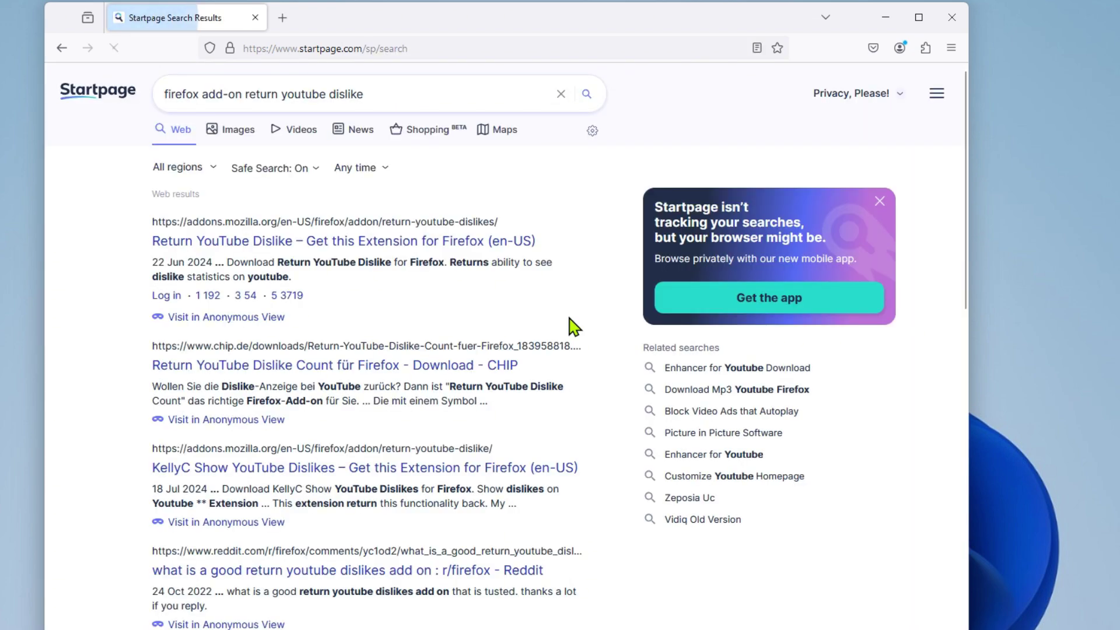
pyautogui.click(468, 248)
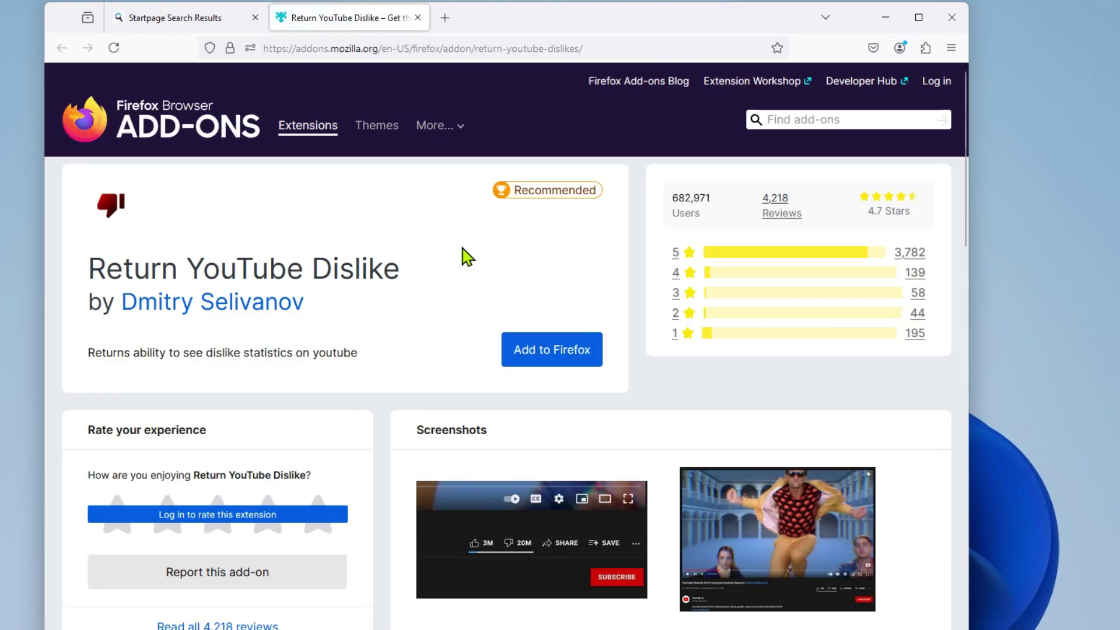
# Step: Add Return YouTube Dislike to Firefox, accept its permissions, and dismiss the installed notice
pyautogui.click(546, 352)
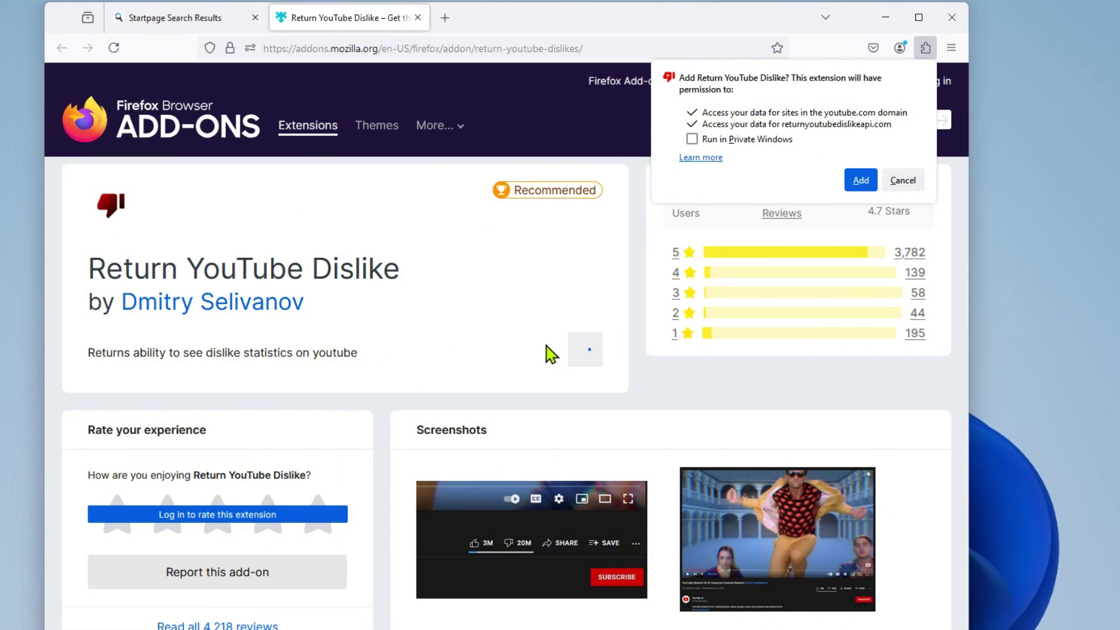
pyautogui.click(861, 180)
pyautogui.click(930, 137)
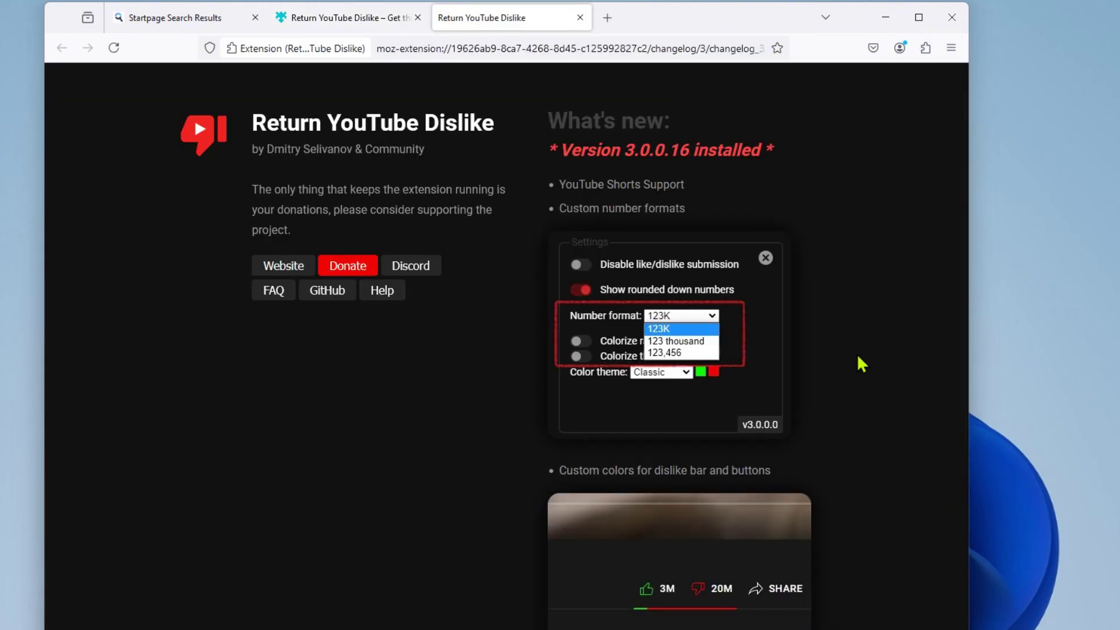
# Step: Scroll the changelog page and open the extension's GitHub repository
pyautogui.scroll(-4, 859, 359)
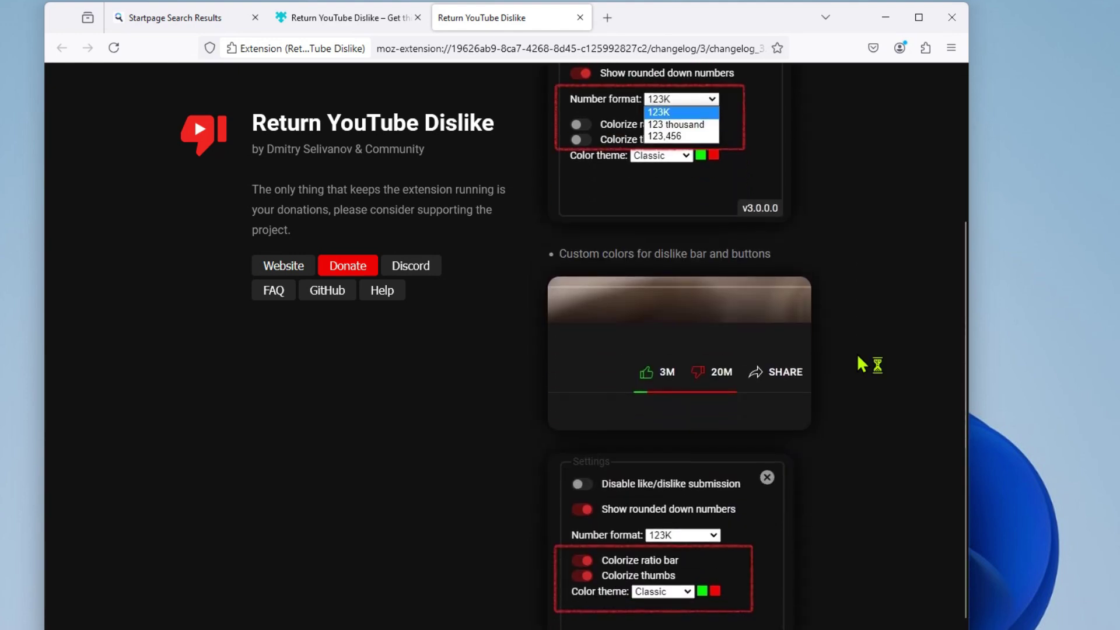
pyautogui.click(338, 298)
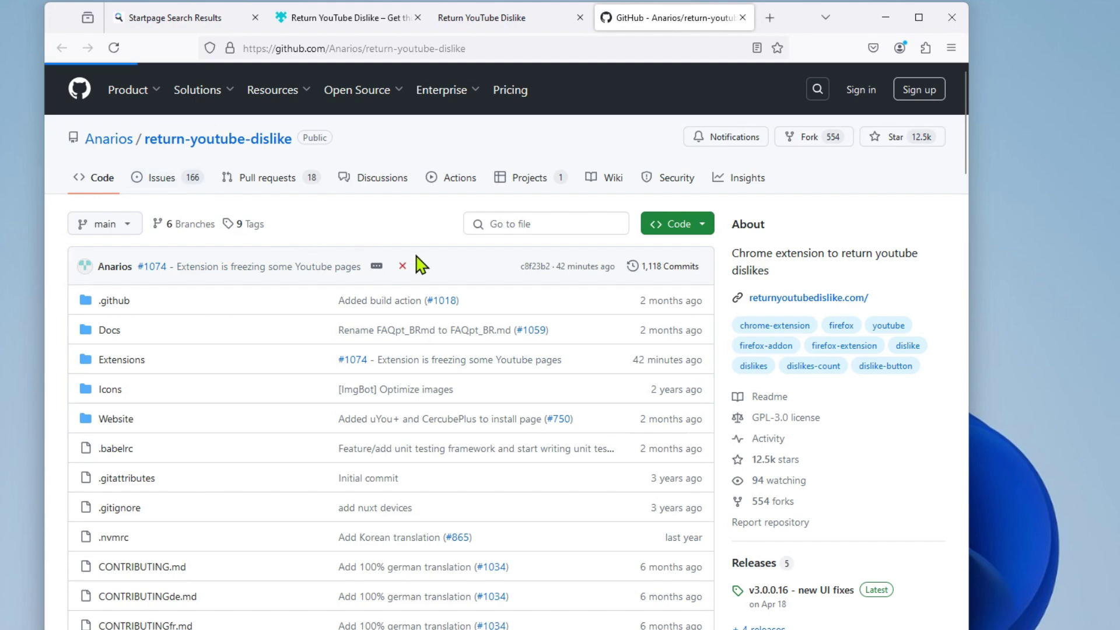
# Step: Check Return YouTube Dislike's management details from the Extensions panel, close them, and start a new tab
pyautogui.scroll(-20, 420, 262)
pyautogui.scroll(20, 423, 266)
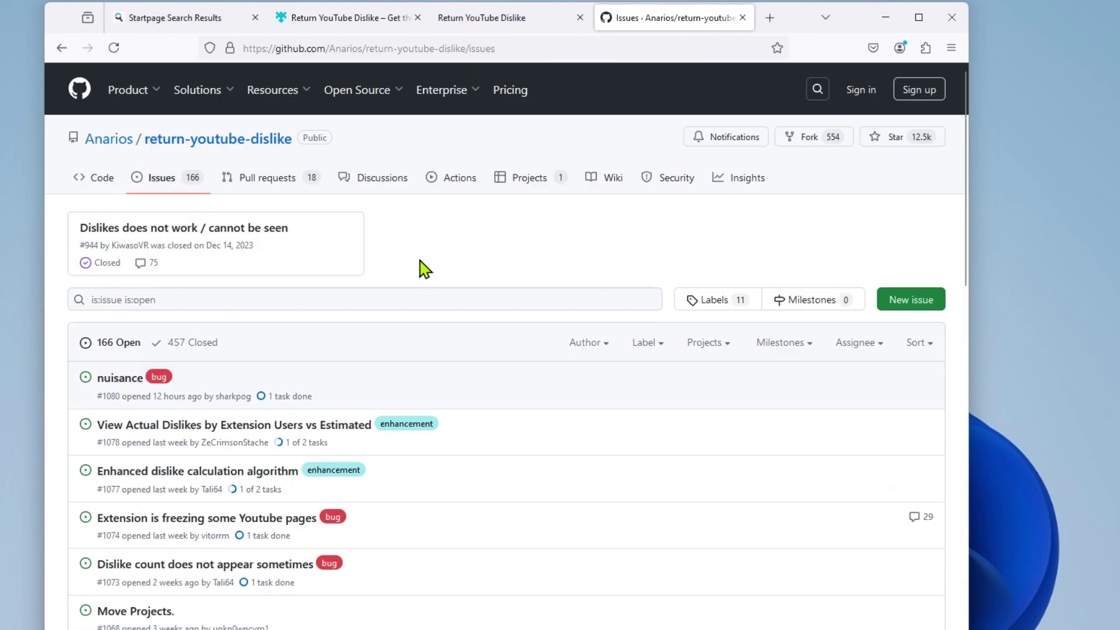
pyautogui.click(926, 48)
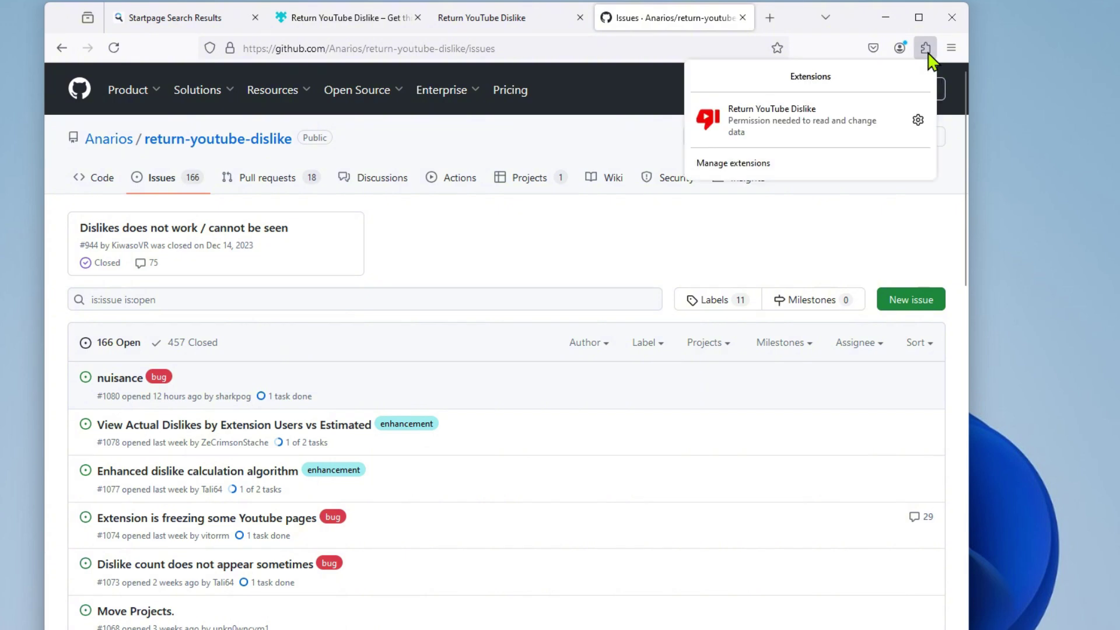
pyautogui.click(918, 119)
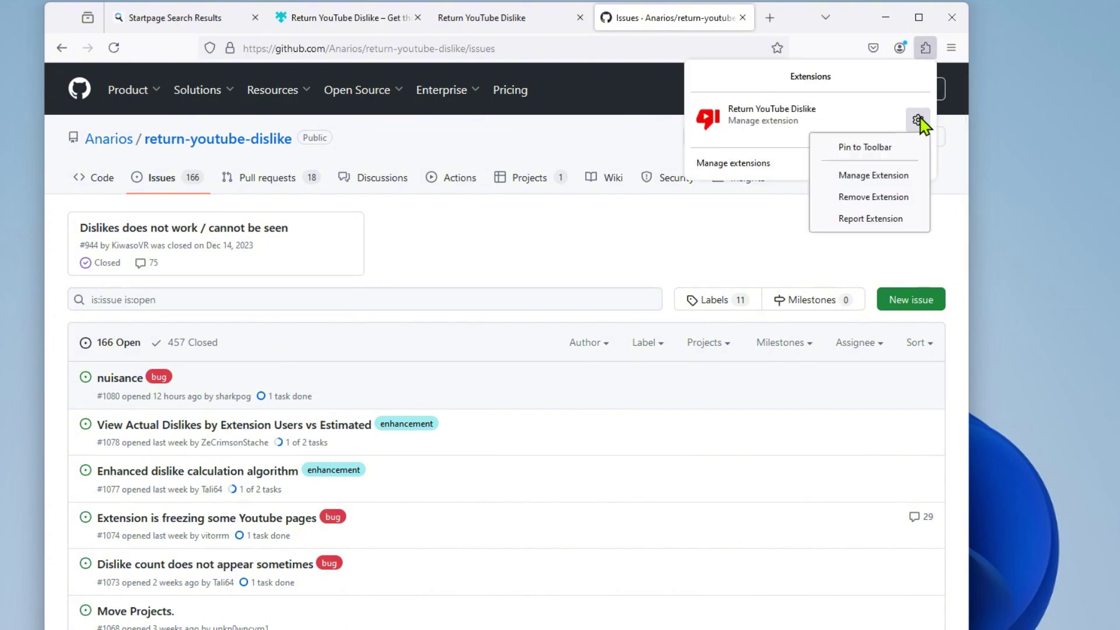
pyautogui.click(922, 178)
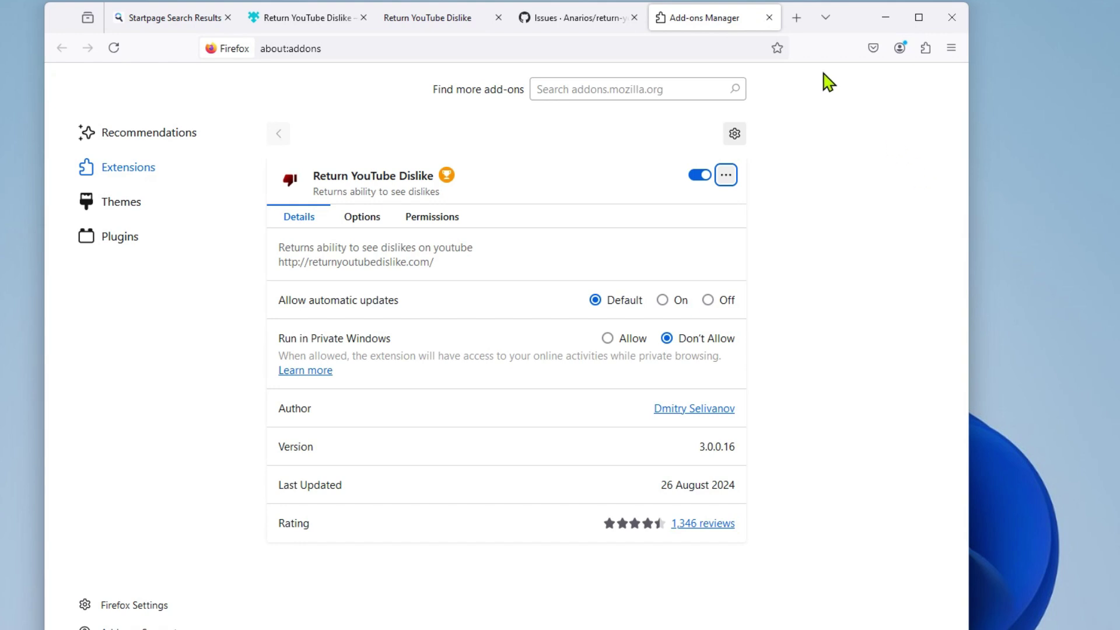
pyautogui.middleClick(739, 30)
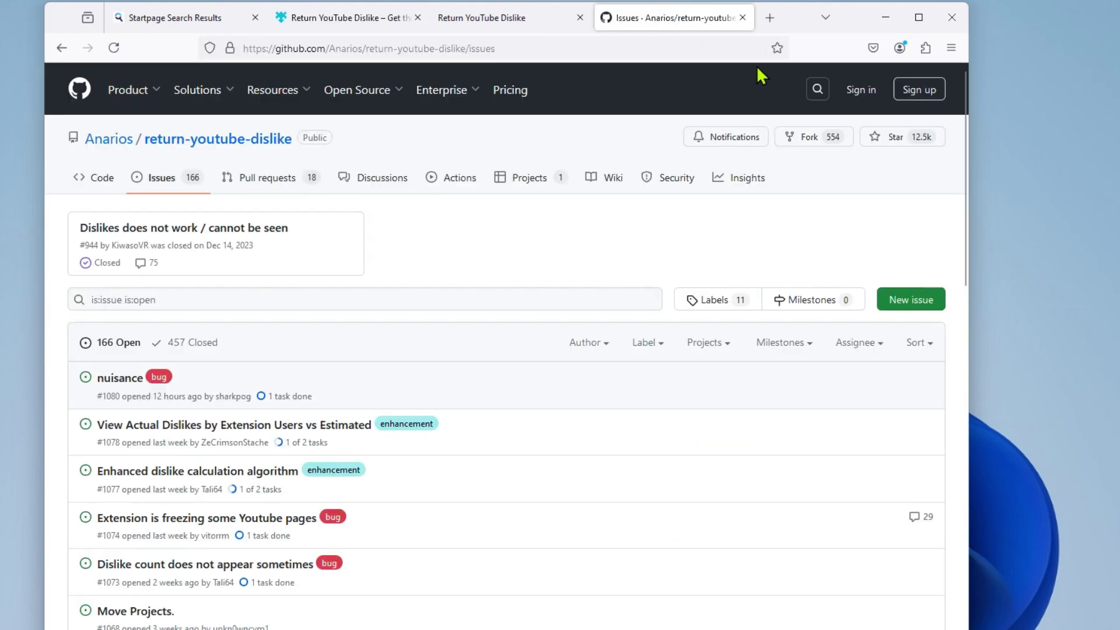
pyautogui.click(770, 22)
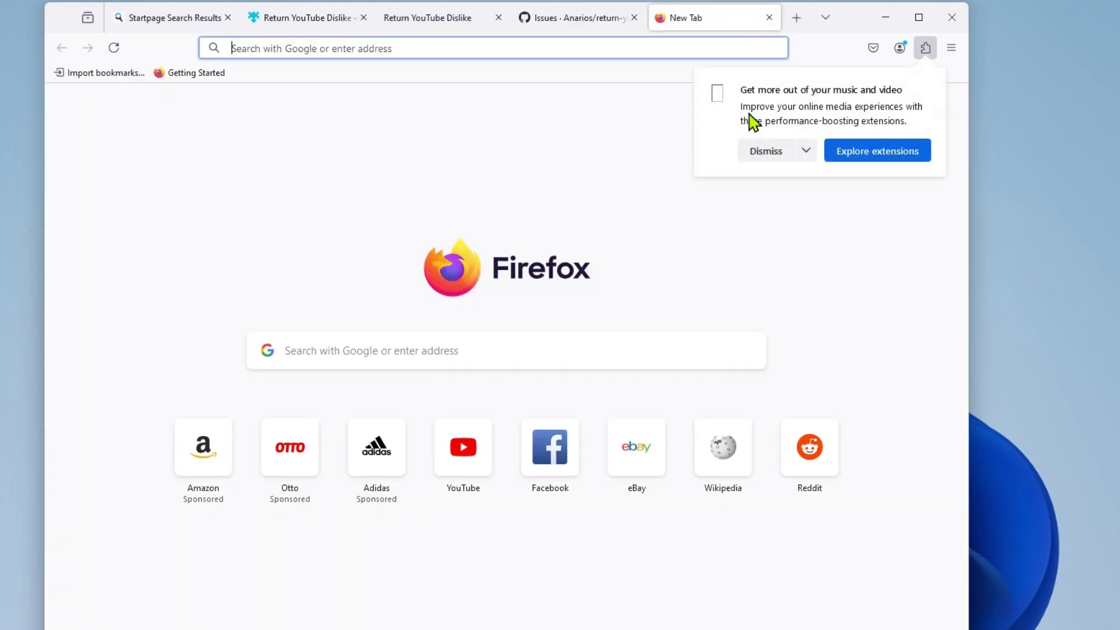
# Step: Go to YouTube and search for 'mr beast'
pyautogui.click(486, 55)
pyautogui.write('y')
pyautogui.press('Return')
pyautogui.click(372, 82)
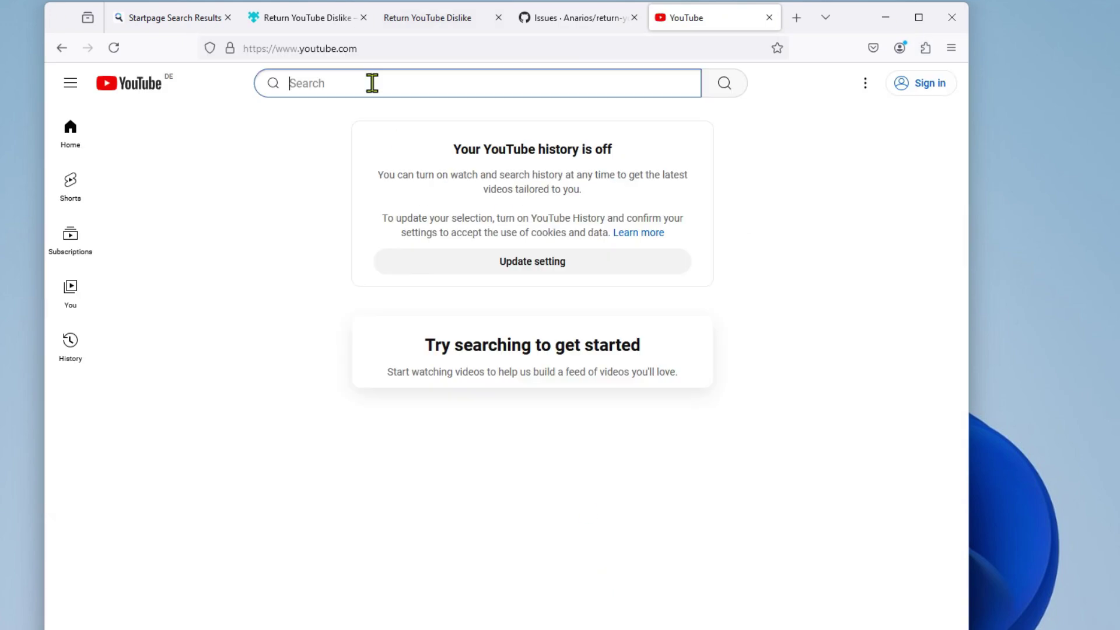
pyautogui.write('mr beast')
pyautogui.press('Return')
# Step: Play the Survive 100 Days In Nuclear Bunker video with captions turned off
pyautogui.scroll(-5, 523, 320)
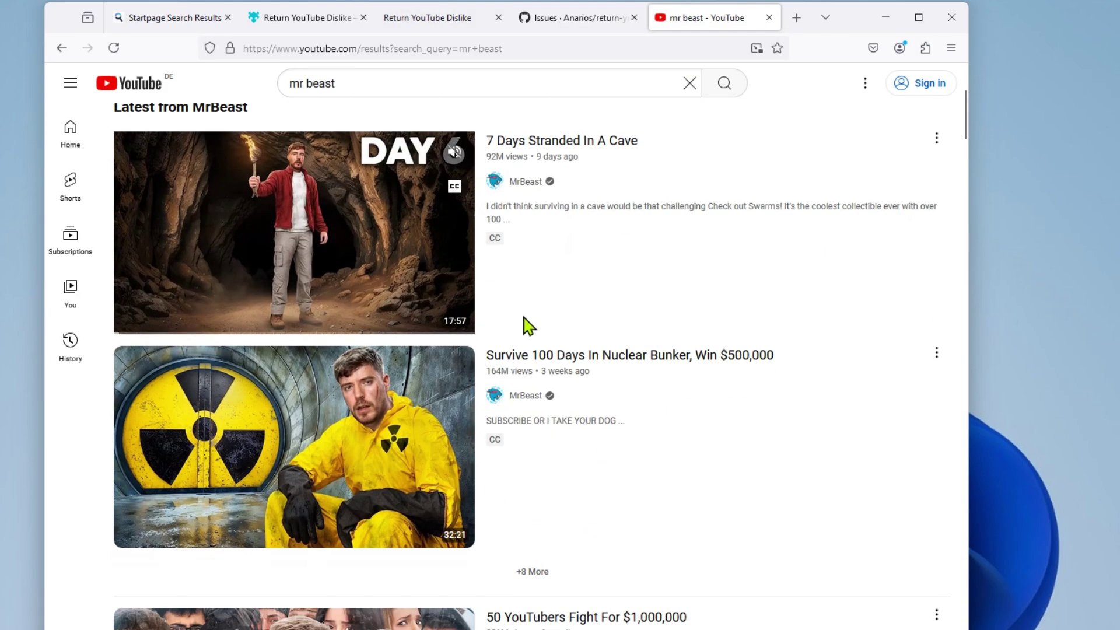
pyautogui.moveTo(404, 420)
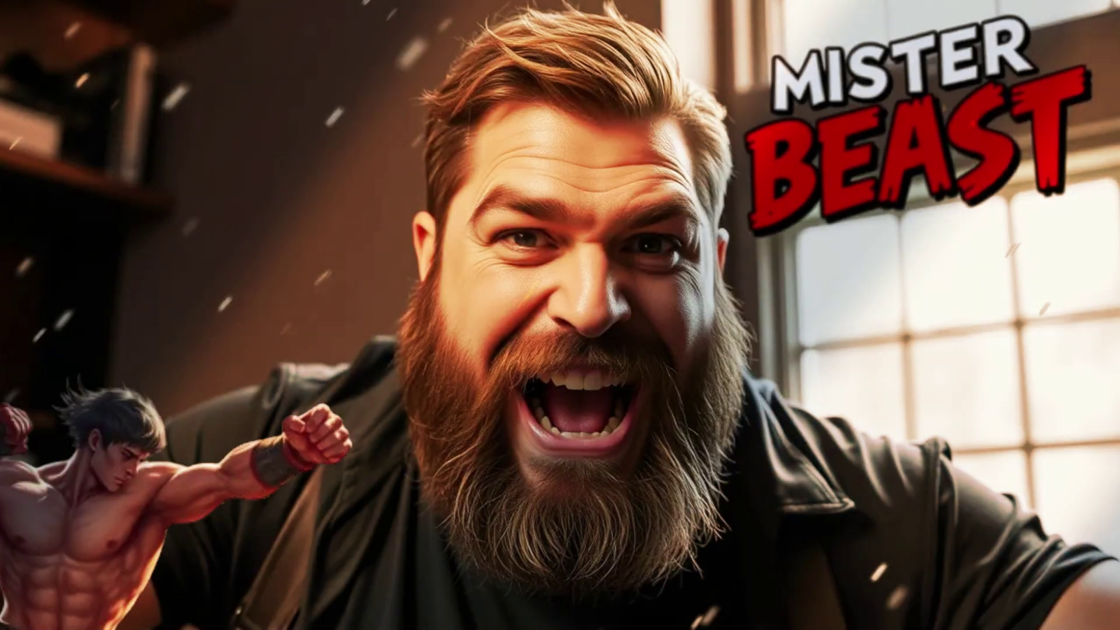
pyautogui.click(404, 420)
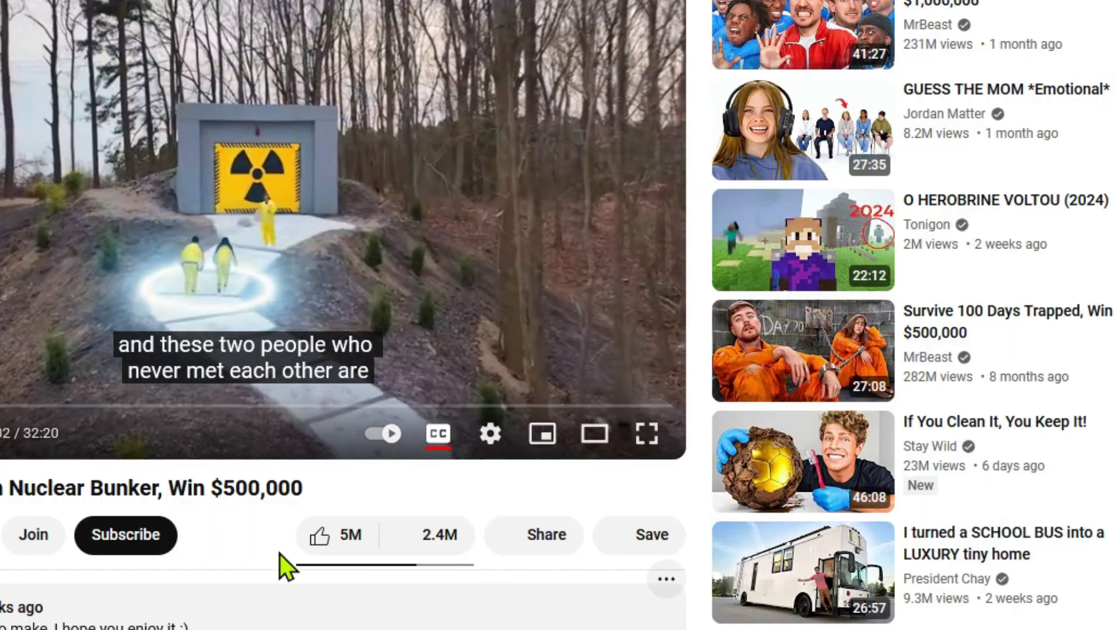
pyautogui.click(437, 435)
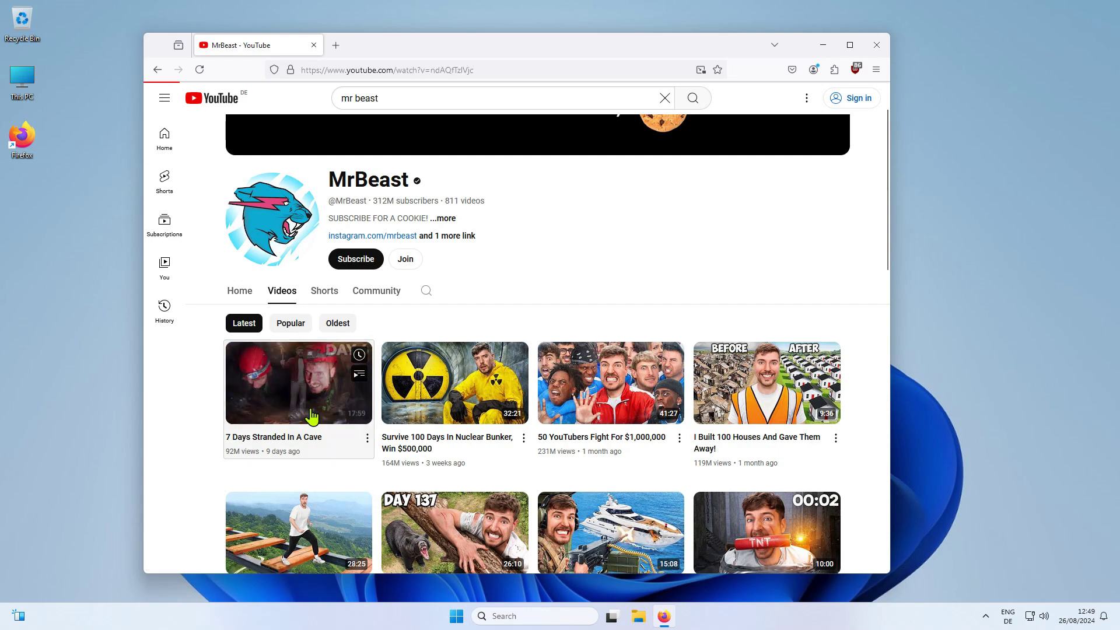
# Step: Watch the 7 Days Stranded In A Cave video, then play 'Protect The Yacht, Keep It!' from MrBeast's Videos list
pyautogui.click(313, 419)
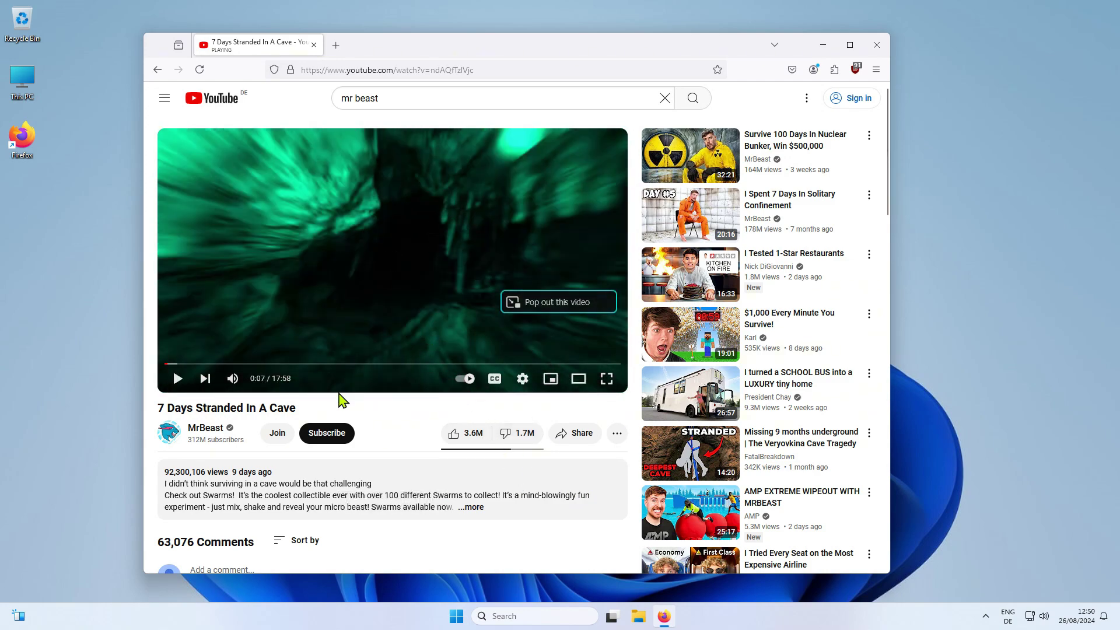
pyautogui.click(200, 432)
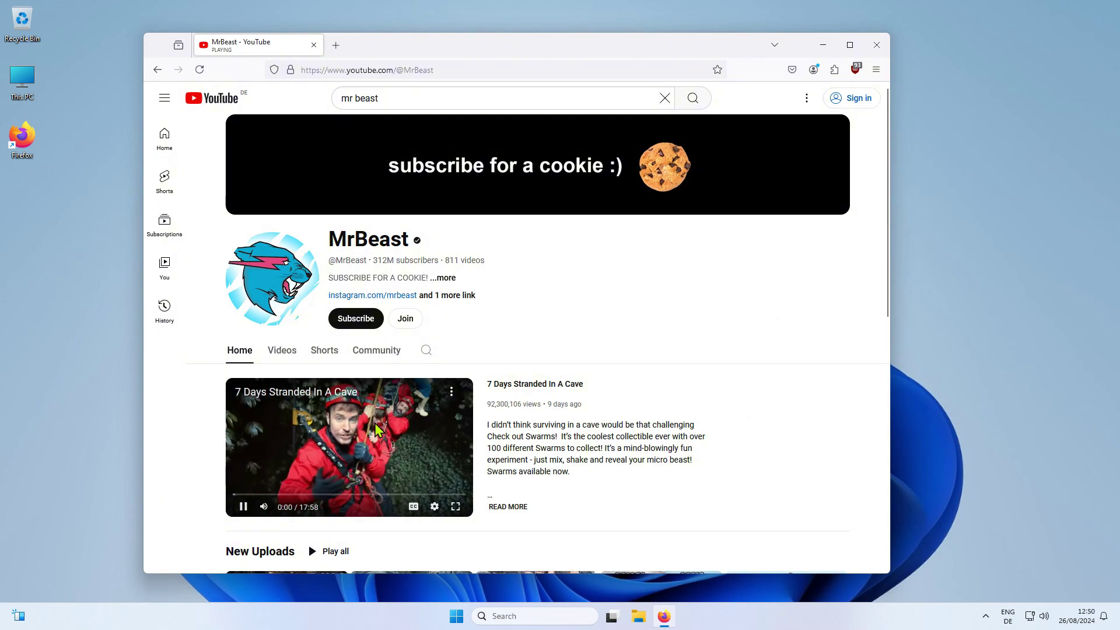
pyautogui.click(282, 352)
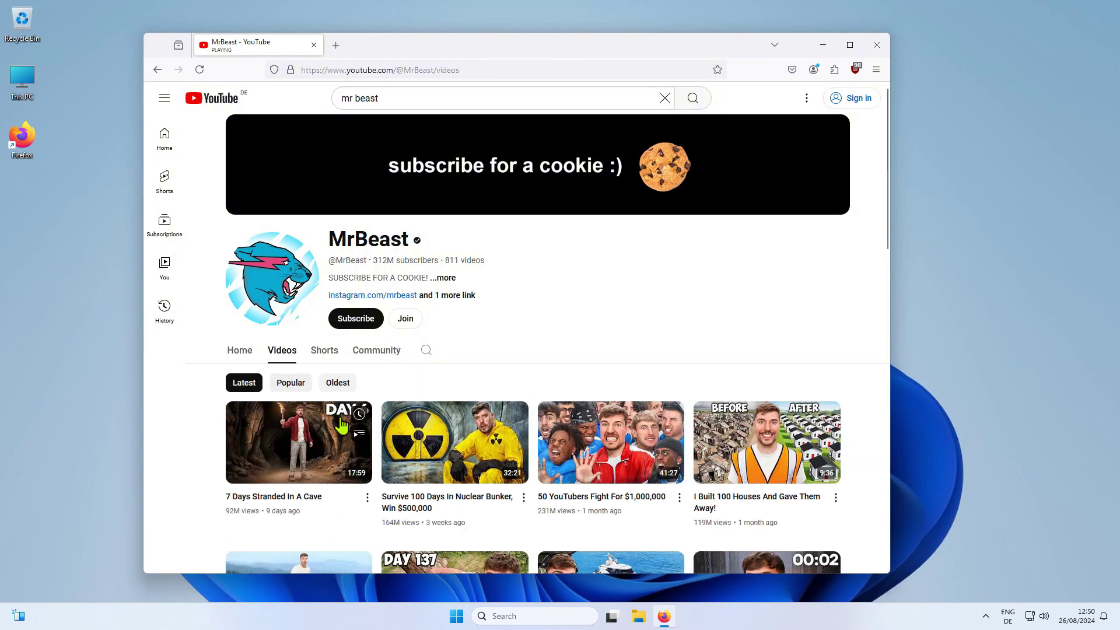
pyautogui.scroll(-3, 433, 447)
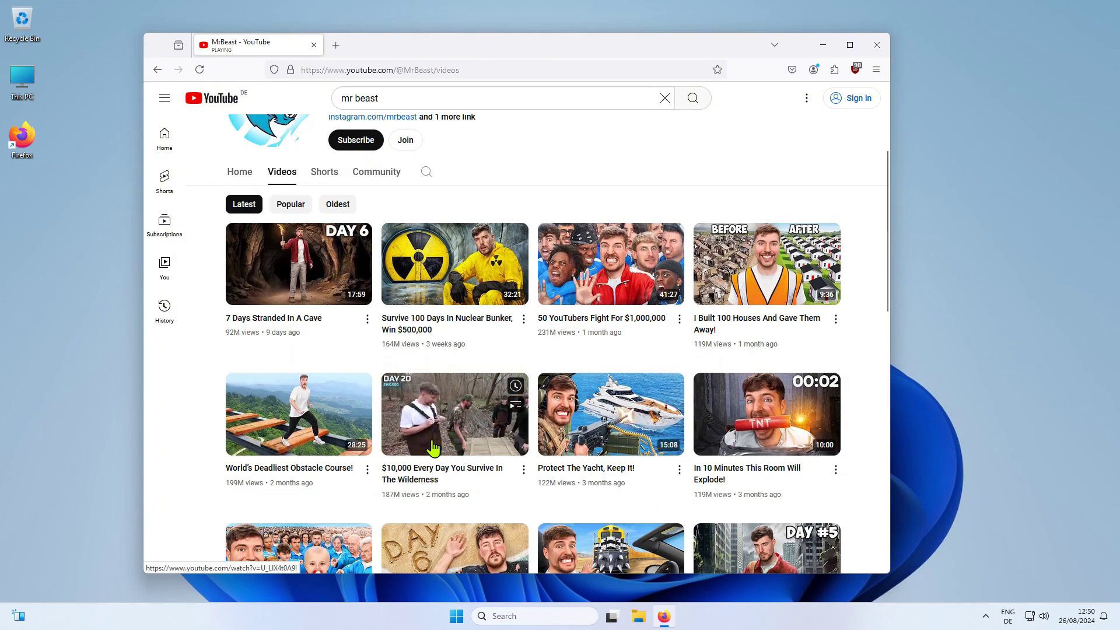
pyautogui.scroll(-2, 619, 322)
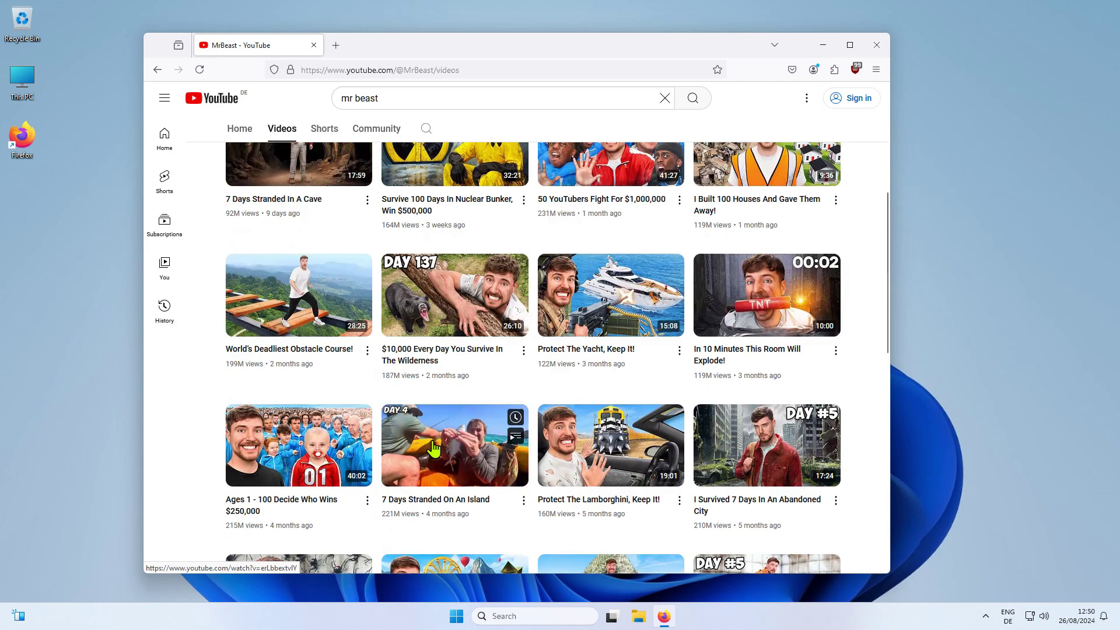
pyautogui.click(619, 323)
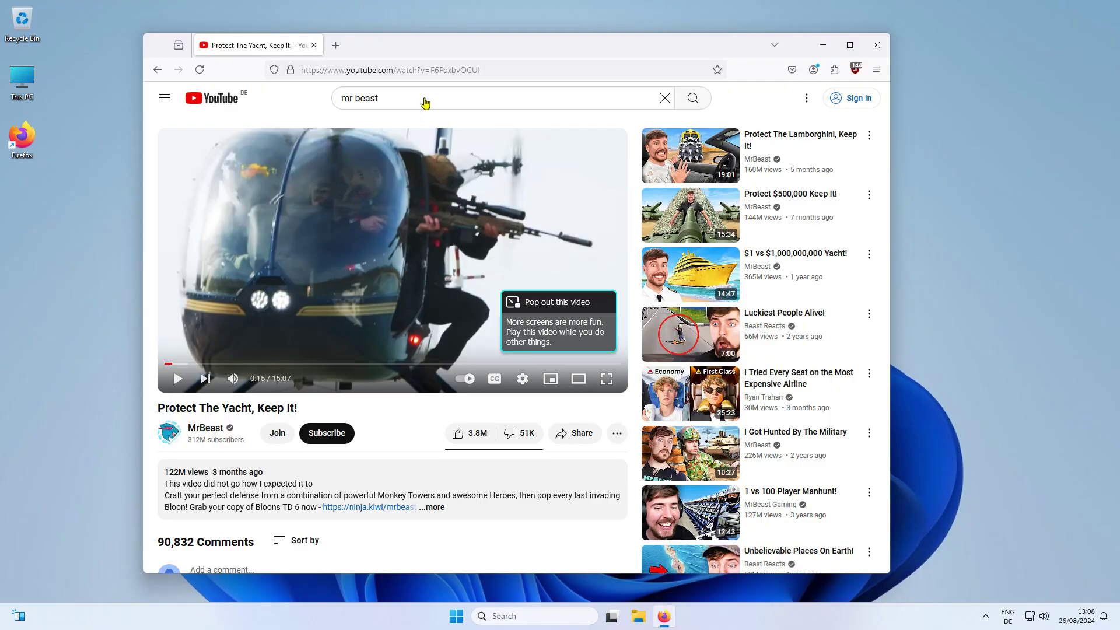
# Step: Search YouTube for 'solidbugs freecommander' and open the FreeCommander XE beginner tutorial
pyautogui.doubleClick(424, 99)
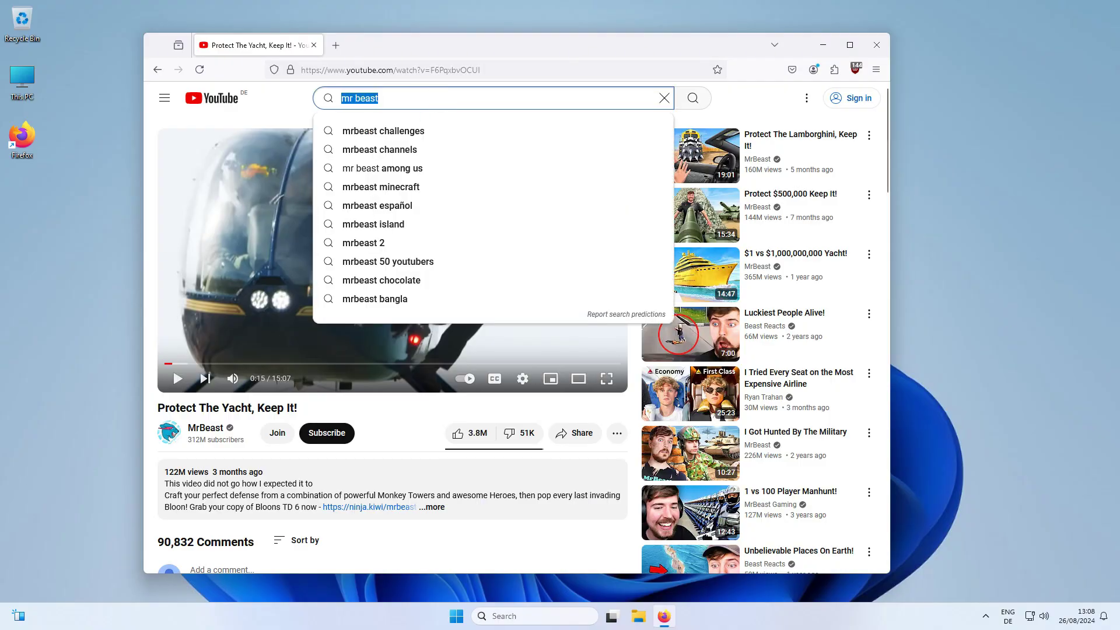
pyautogui.write('solidbugs freecommander')
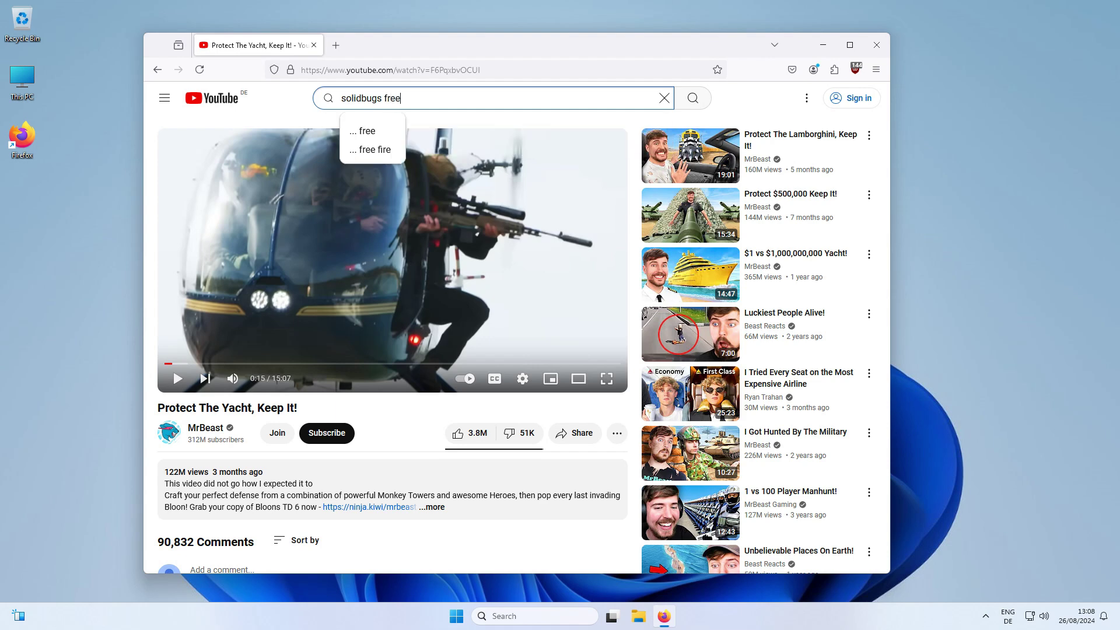
pyautogui.press('Return')
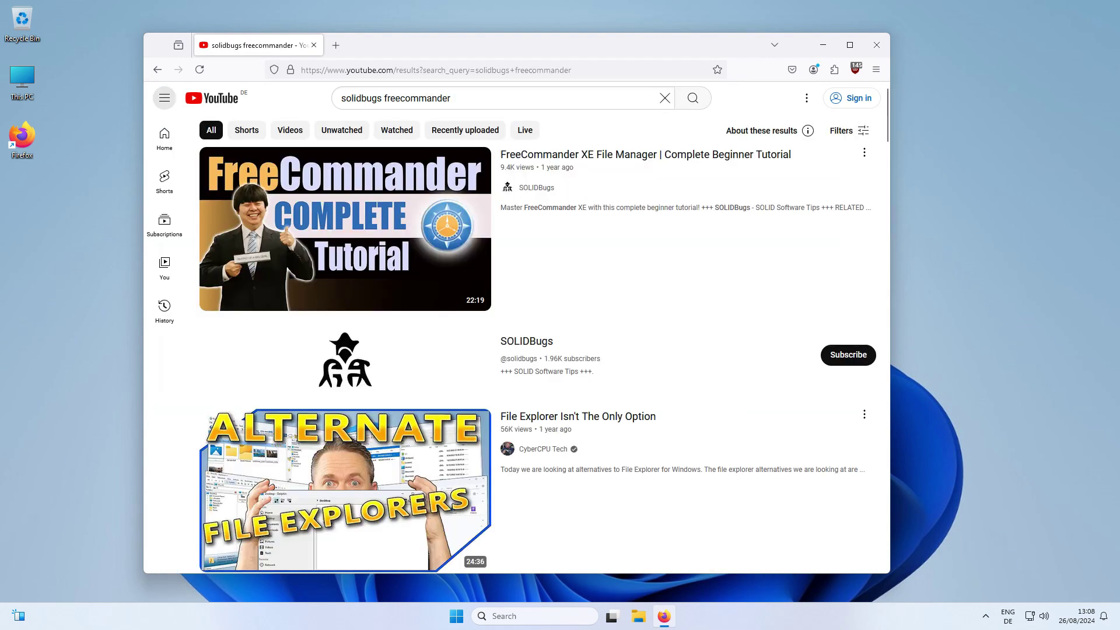
pyautogui.click(400, 210)
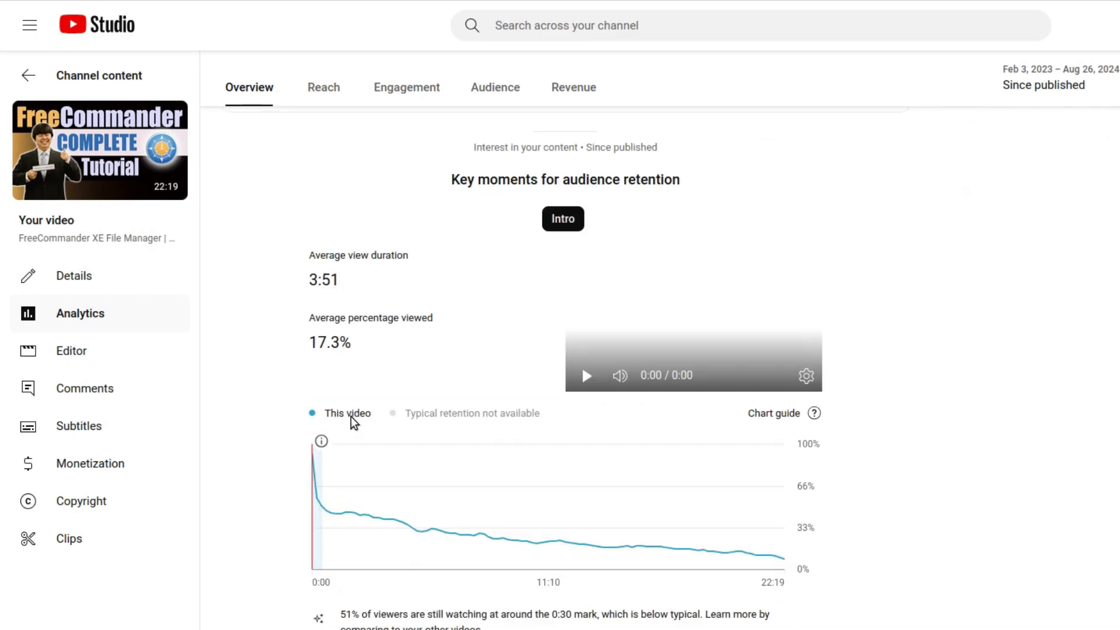
# Step: Scroll through the FreeCommander tutorial's retention analytics (3:51 average view duration, 17.3% viewed)
pyautogui.scroll(-1, 353, 423)
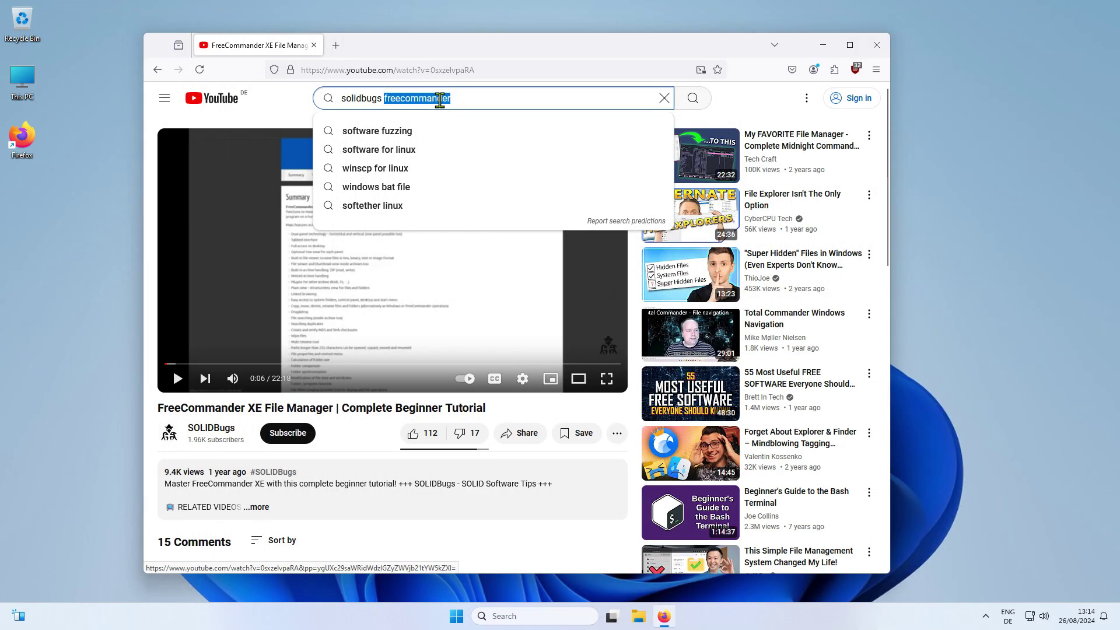
# Step: Open the Automate Games with Macro Recorder video, then view the RYD docs Troubleshooting help page
pyautogui.write('automate games')
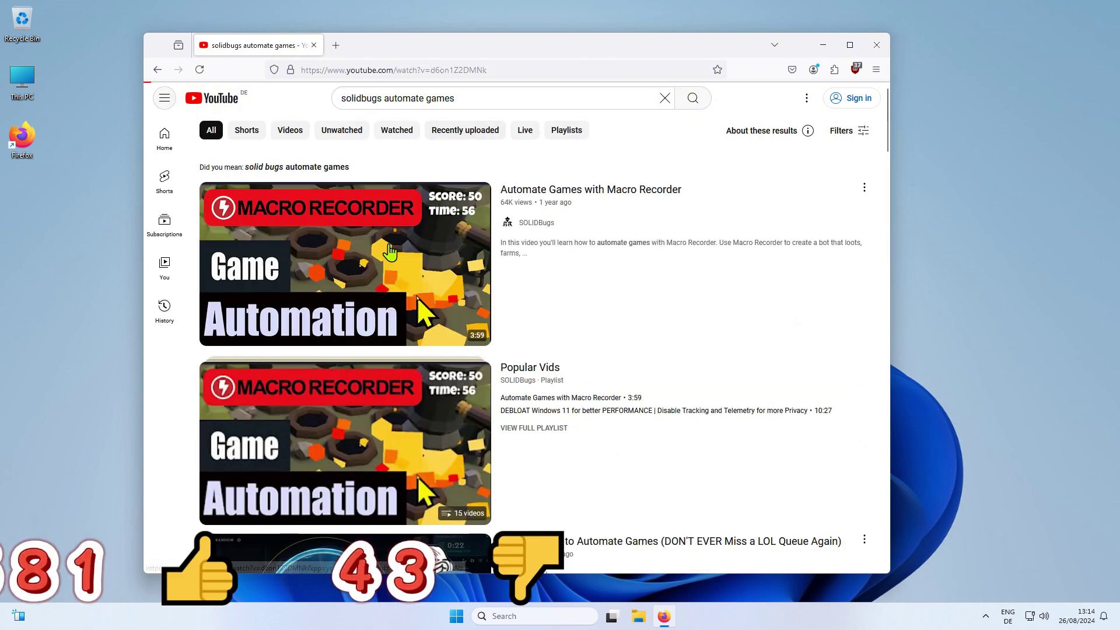
pyautogui.click(390, 252)
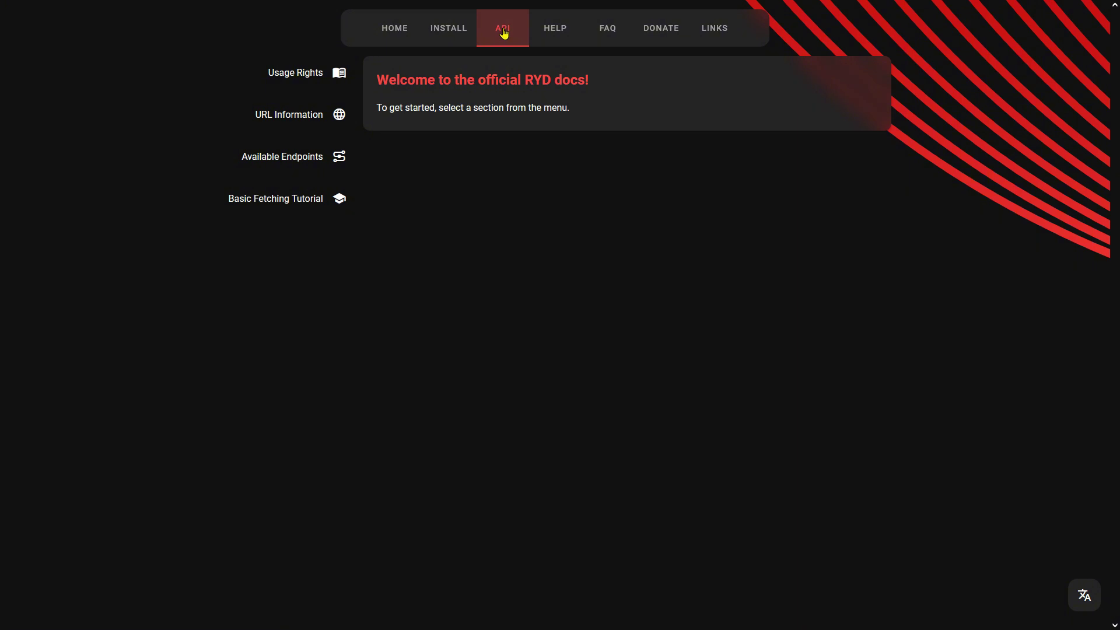
pyautogui.click(546, 31)
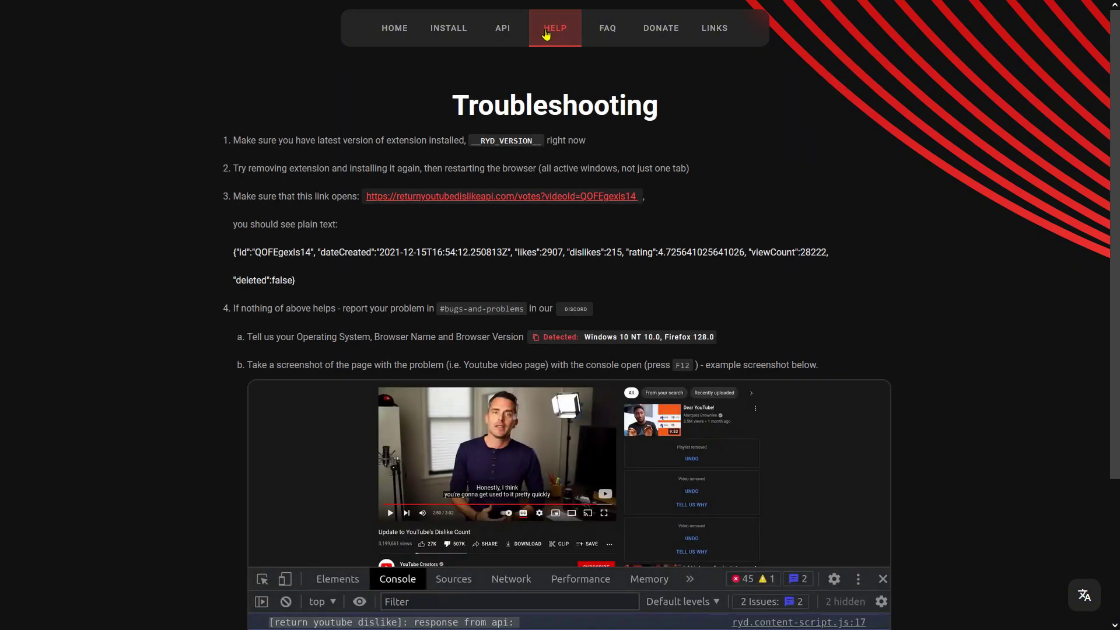